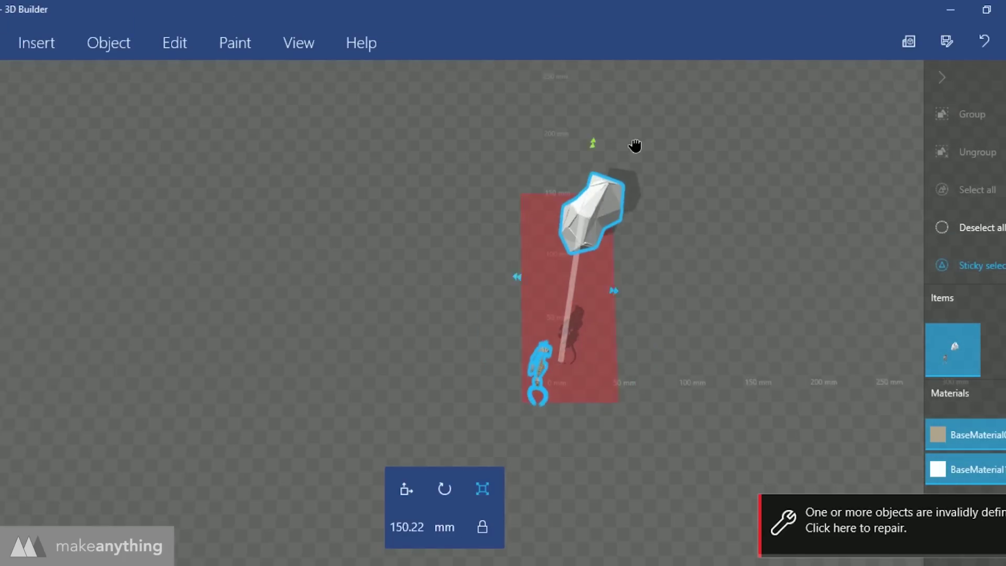
Step: Split the mammoth from the iceberg with an upright cutting plane, keeping both pieces
{"action": "left_click_drag", "start_coordinate": [635, 146], "coordinate": [582, 336]}
{"action": "left_click", "coordinate": [174, 42]}
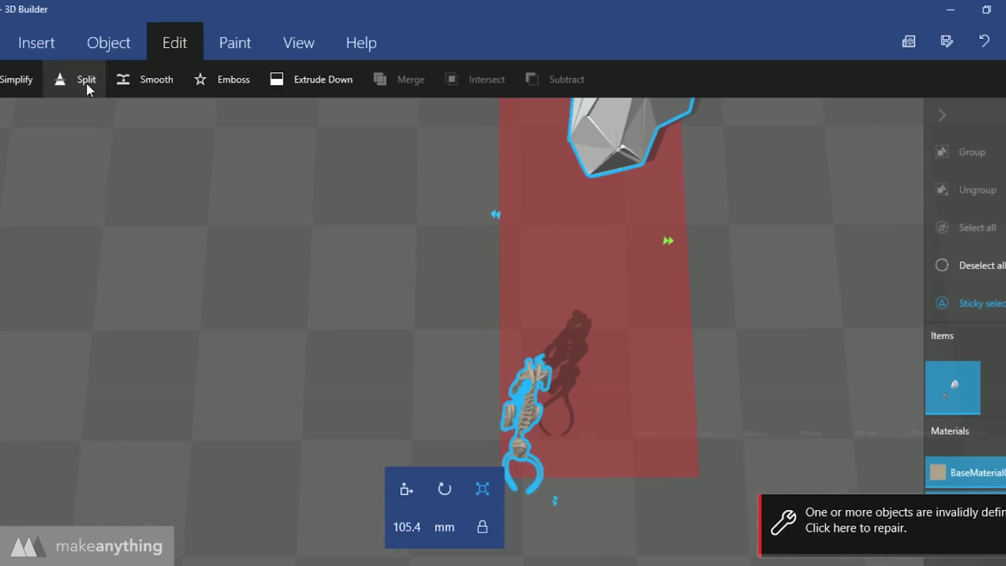
{"action": "left_click", "coordinate": [86, 81]}
{"action": "left_click_drag", "start_coordinate": [462, 382], "coordinate": [736, 289]}
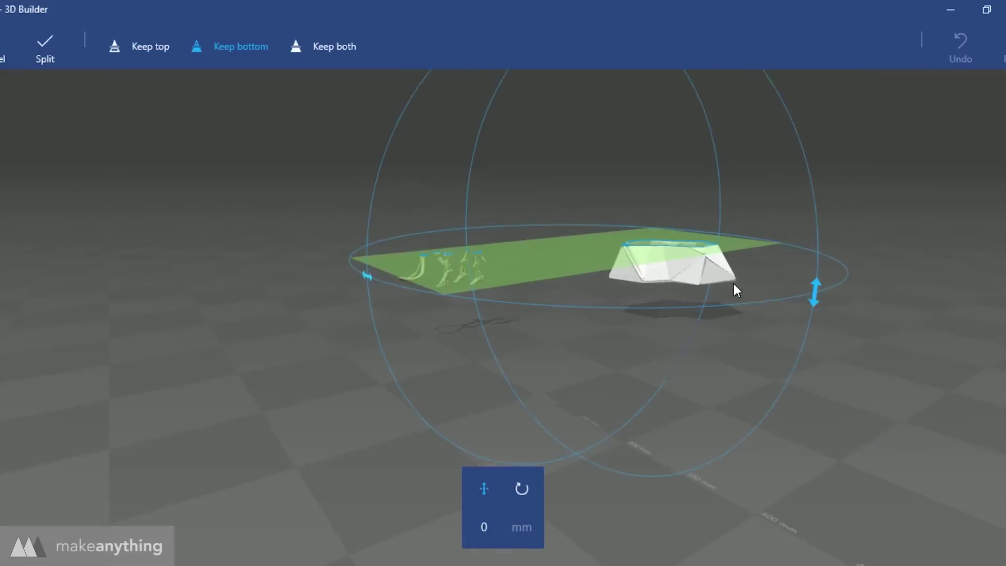
{"action": "scroll", "coordinate": [737, 289], "scroll_direction": "down", "scroll_amount": 3}
{"action": "left_click_drag", "start_coordinate": [673, 220], "coordinate": [368, 105]}
{"action": "left_click", "coordinate": [335, 46]}
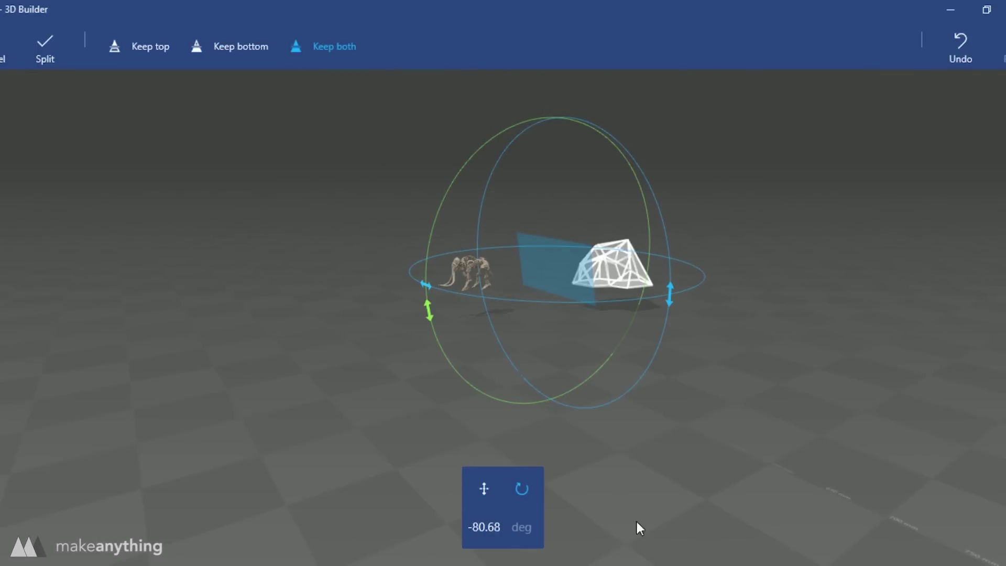
{"action": "left_click", "coordinate": [30, 47]}
Step: Settle the iceberg so it lies flat on the build plate
{"action": "left_click", "coordinate": [108, 42]}
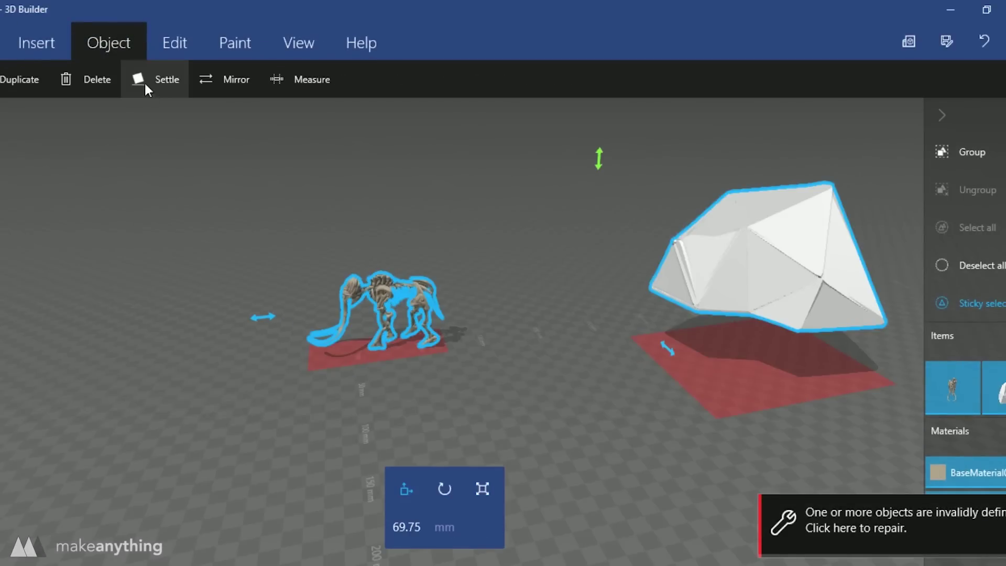
{"action": "left_click", "coordinate": [407, 303]}
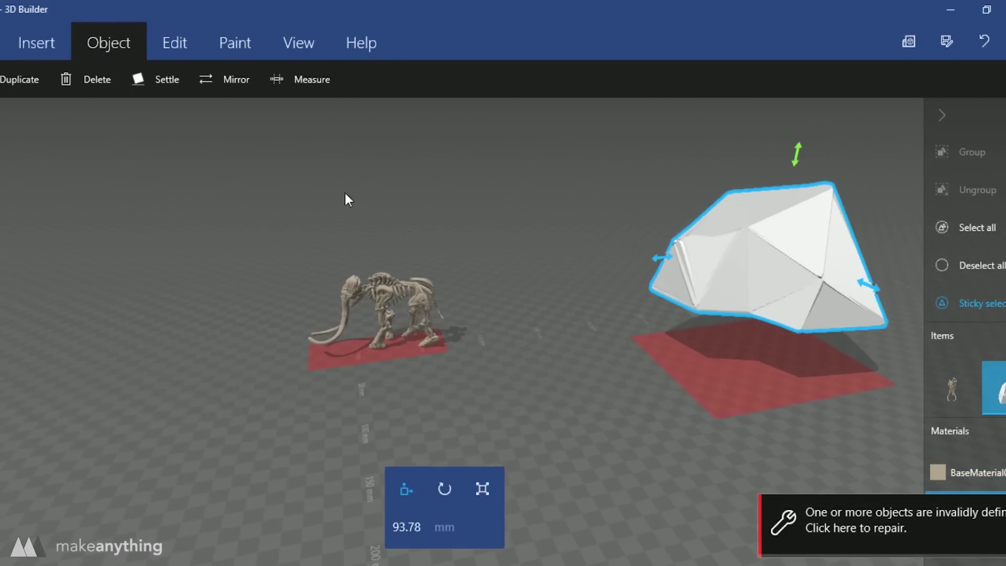
{"action": "left_click", "coordinate": [153, 84]}
{"action": "left_click", "coordinate": [45, 47]}
Step: Select the mammoth skeleton on its own and delete it
{"action": "left_click", "coordinate": [348, 296]}
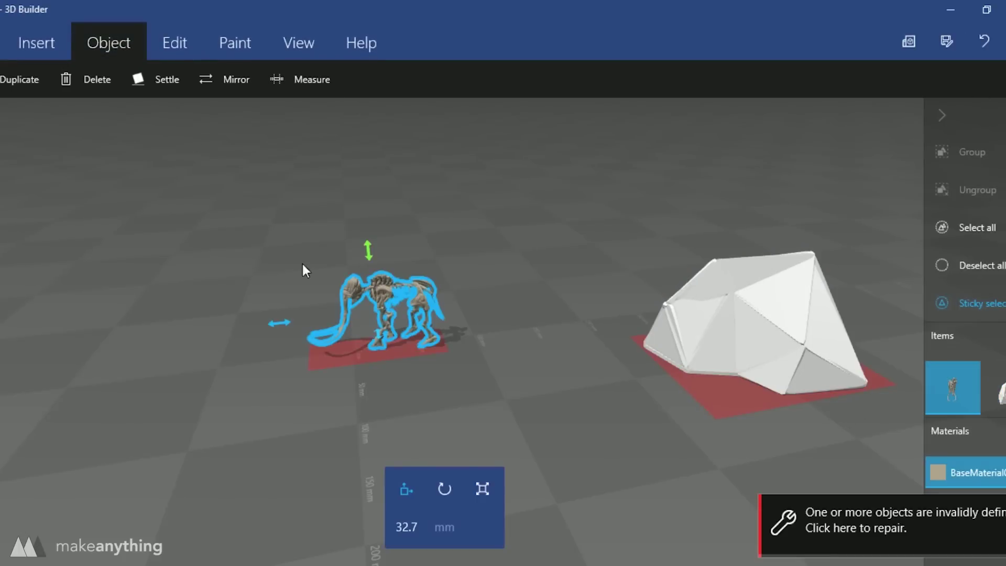
{"action": "left_click", "coordinate": [412, 298]}
{"action": "left_click", "coordinate": [423, 300]}
{"action": "key", "text": "Delete"}
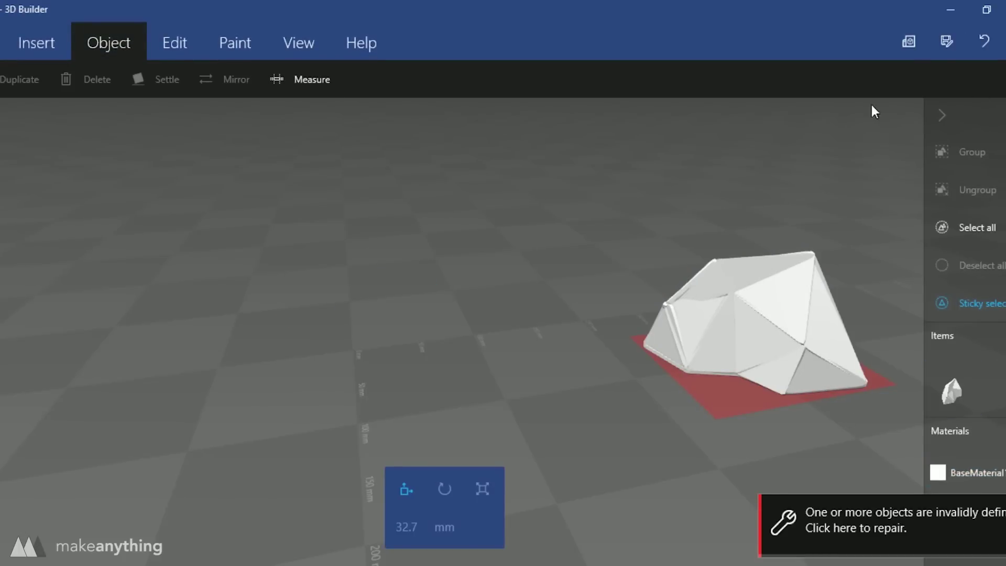
Step: Save the iceberg as the STL file mm3iceberg in the reduced STL format
{"action": "left_click", "coordinate": [938, 45]}
{"action": "left_click", "coordinate": [124, 350]}
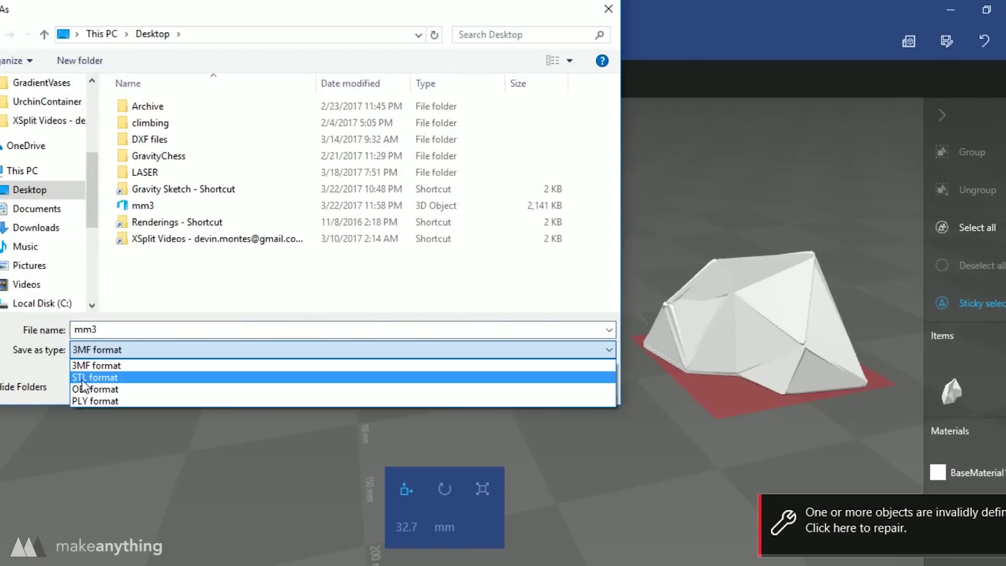
{"action": "left_click", "coordinate": [90, 378]}
{"action": "type", "text": "iceberg"}
{"action": "key", "text": "Return"}
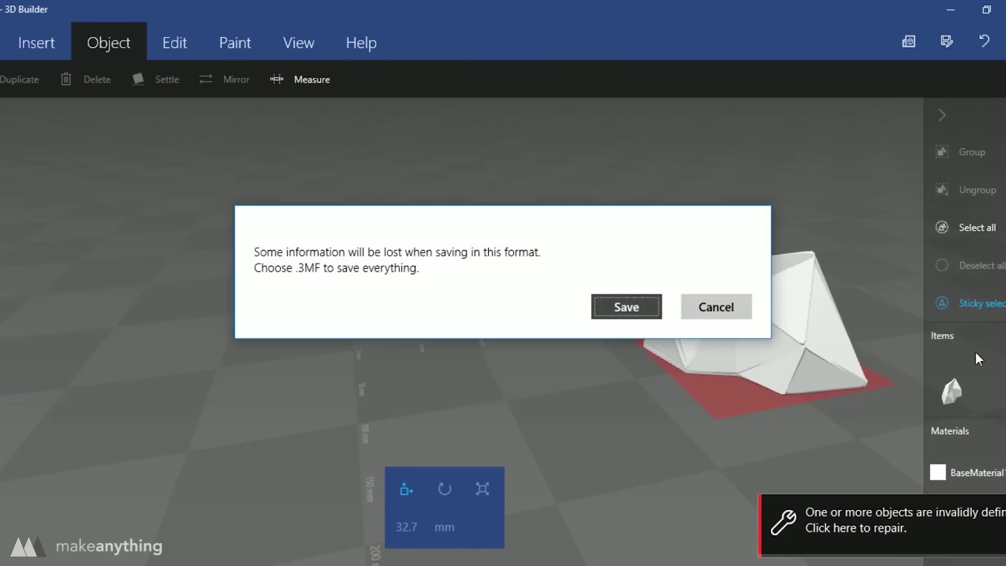
{"action": "left_click", "coordinate": [627, 307]}
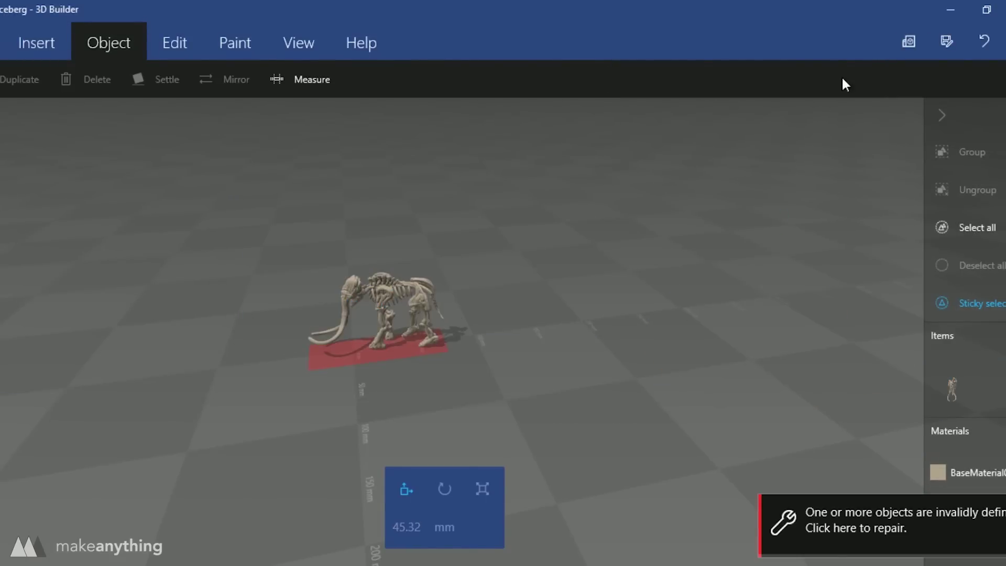
Step: Save the mammoth skeleton as its own STL file named mammoth
{"action": "left_click", "coordinate": [947, 41]}
{"action": "left_click", "coordinate": [320, 349]}
{"action": "left_click", "coordinate": [103, 376]}
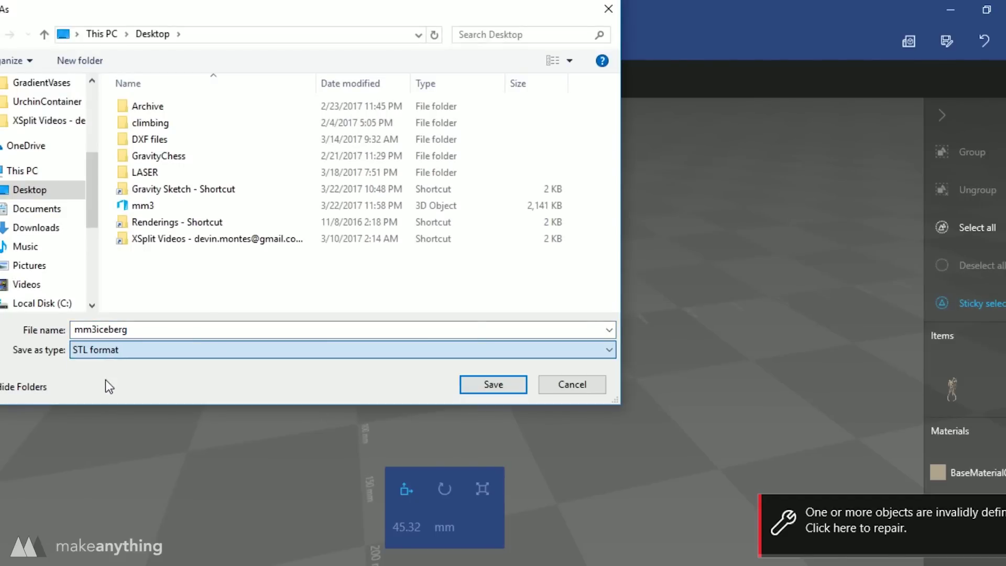
{"action": "left_click", "coordinate": [154, 331]}
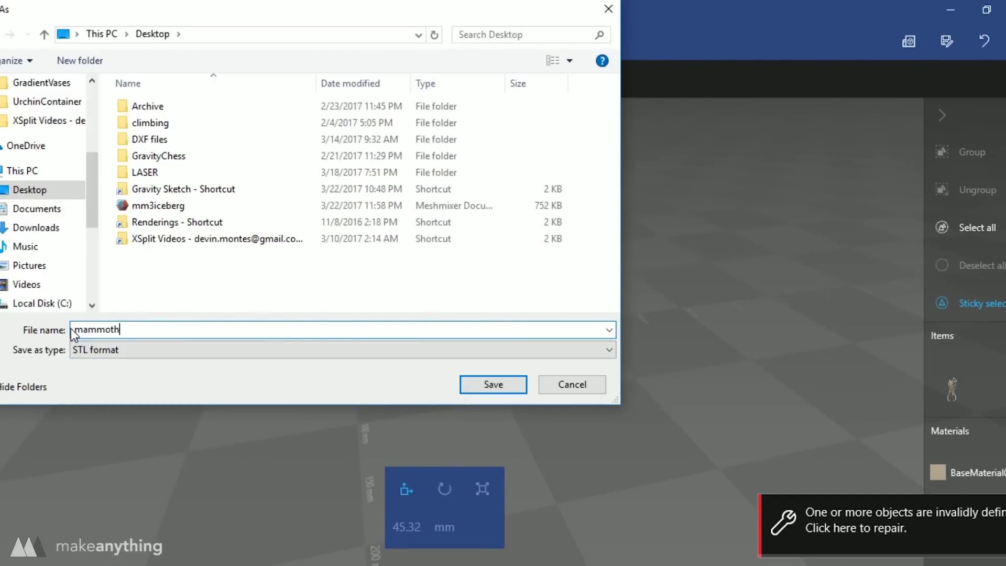
{"action": "type", "text": "mammoth"}
{"action": "key", "text": "Return"}
{"action": "left_click", "coordinate": [644, 316]}
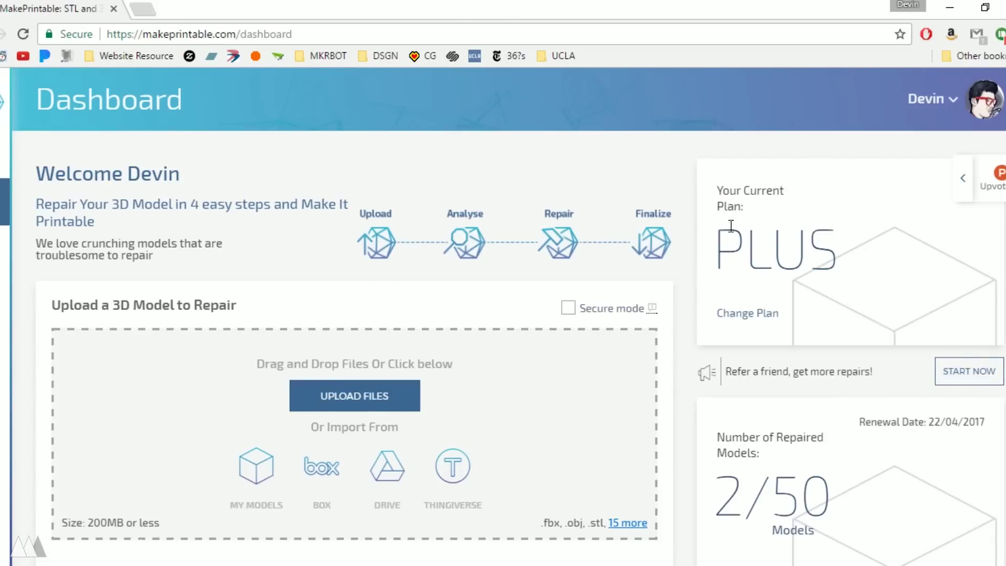
Step: Upload mm3mammoth to MakePrintable and start an advanced repair at High quality
{"action": "left_click", "coordinate": [363, 400]}
{"action": "scroll", "coordinate": [178, 283], "scroll_direction": "down", "scroll_amount": 3}
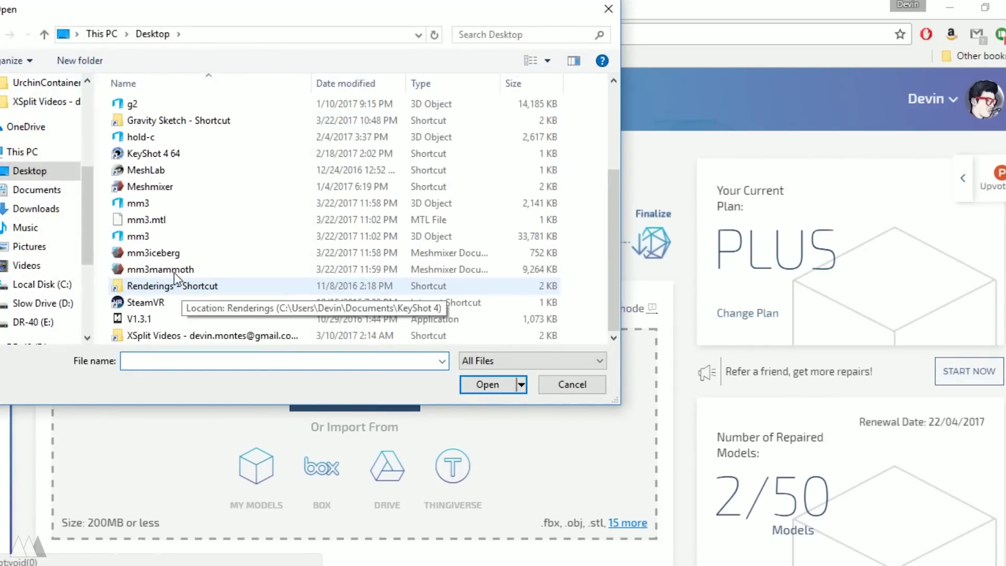
{"action": "double_click", "coordinate": [159, 269]}
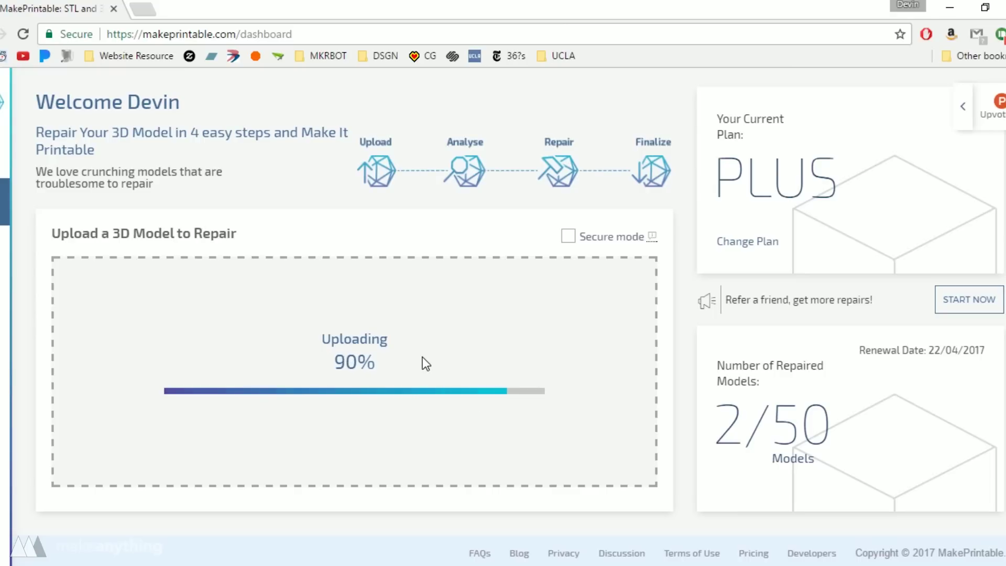
{"action": "left_click", "coordinate": [386, 422]}
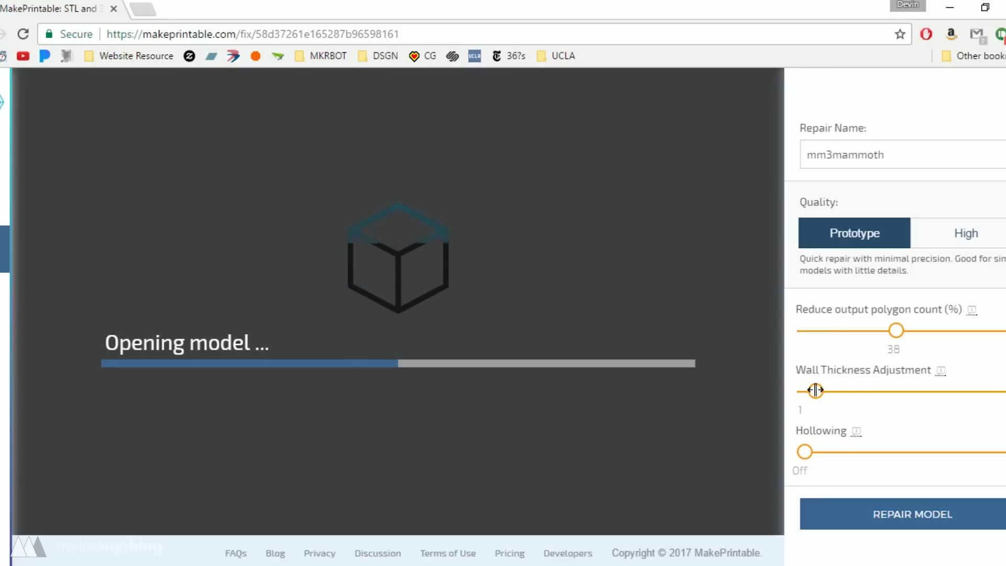
{"action": "left_click", "coordinate": [966, 232]}
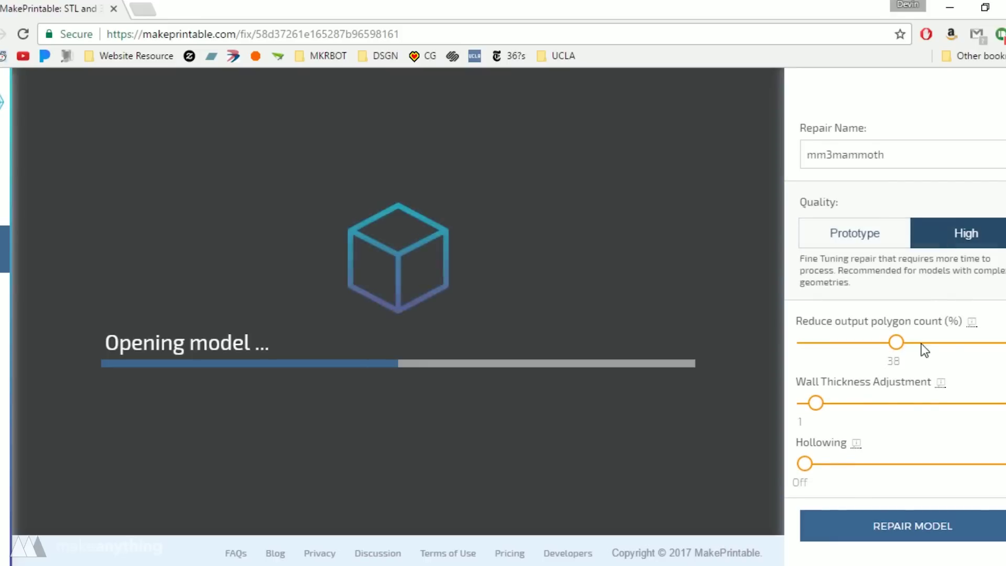
{"action": "left_click", "coordinate": [914, 520]}
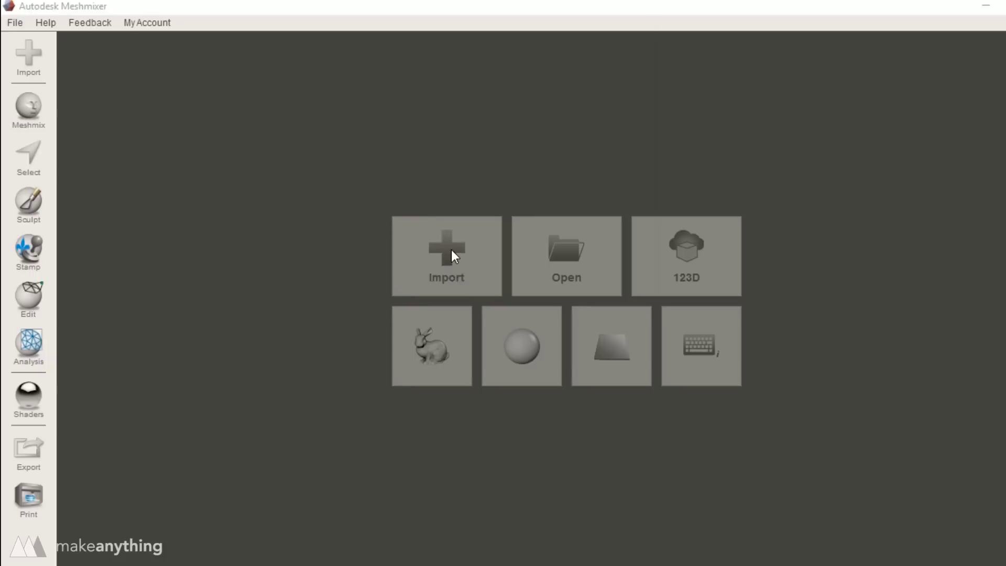
Step: Import the mm3iceberg mesh into Meshmixer
{"action": "left_click", "coordinate": [451, 251]}
{"action": "double_click", "coordinate": [213, 276]}
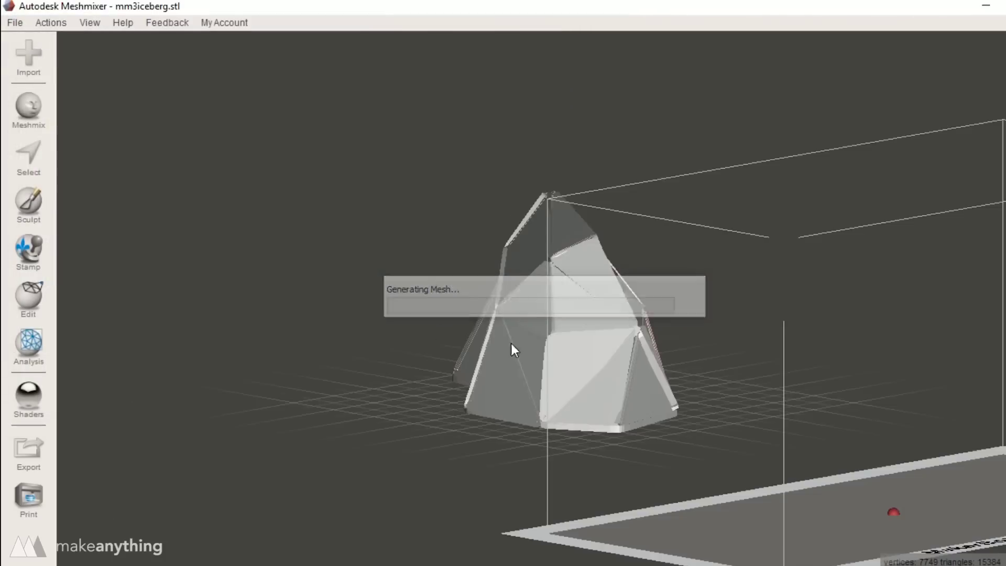
{"action": "right_click_drag", "start_coordinate": [638, 429], "coordinate": [585, 394]}
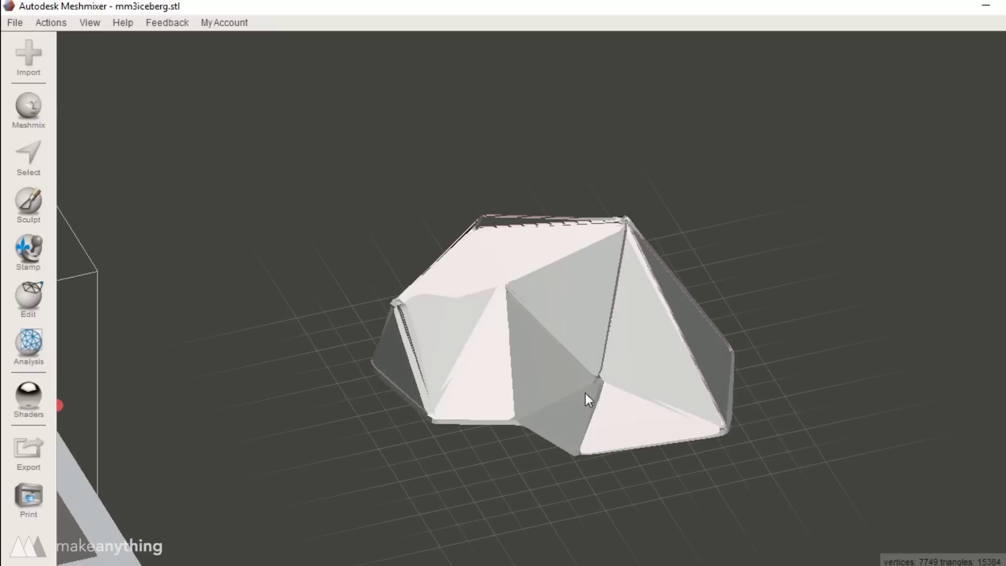
Step: Make the iceberg solid: Accurate type, 0.8 mm minimum thickness, density 267, accuracy 227
{"action": "left_click", "coordinate": [28, 295]}
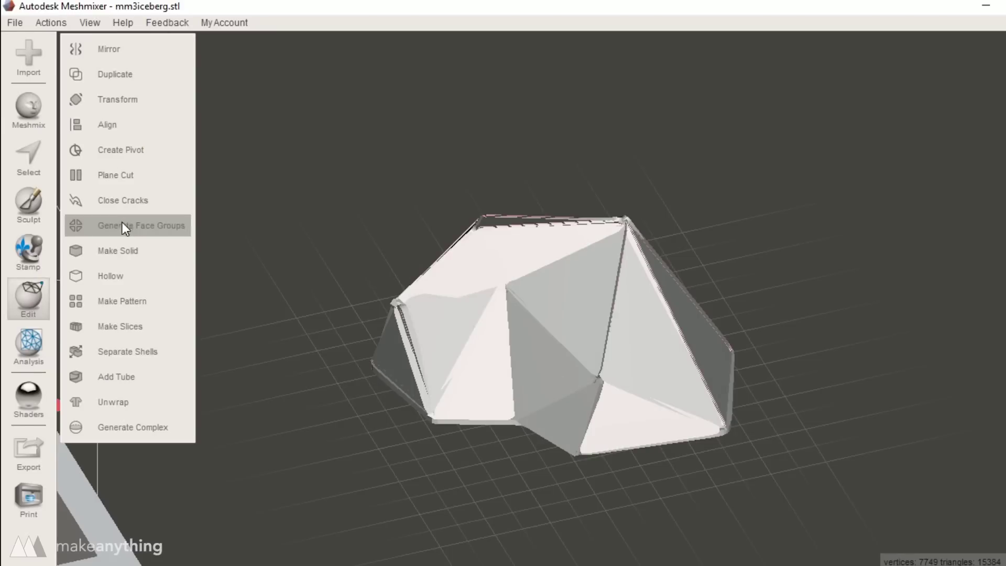
{"action": "left_click", "coordinate": [120, 250]}
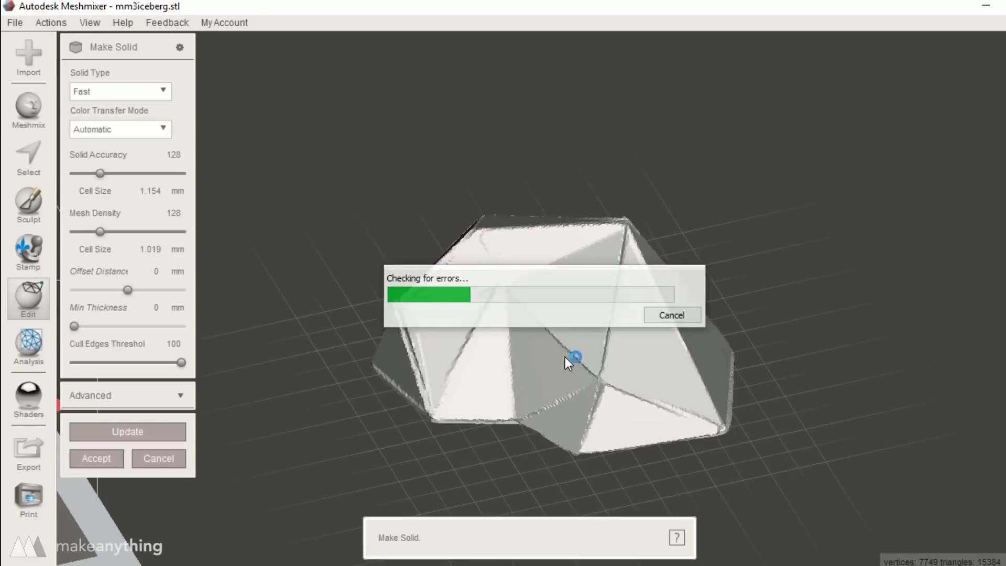
{"action": "right_click_drag", "start_coordinate": [528, 410], "coordinate": [620, 367]}
{"action": "left_click", "coordinate": [140, 95]}
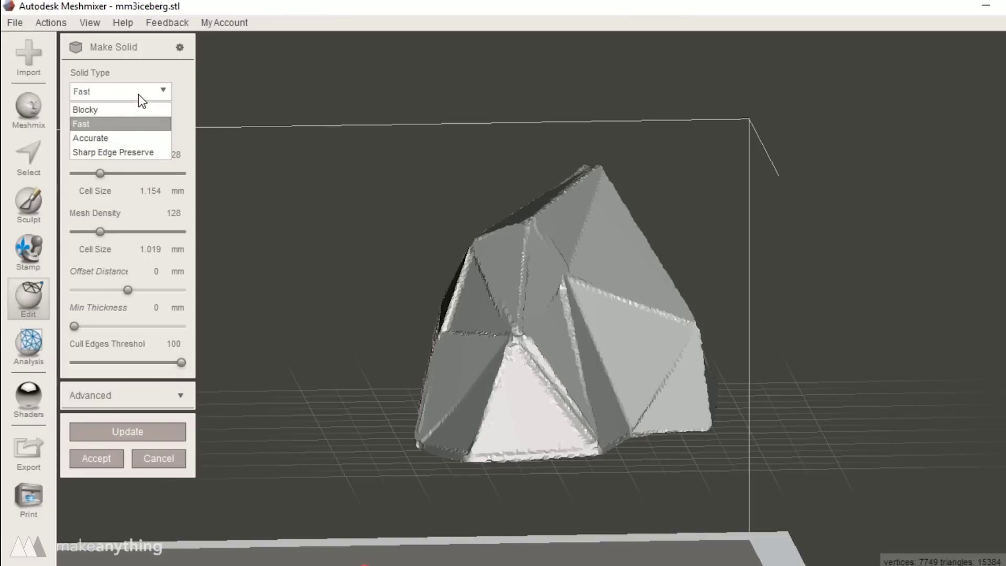
{"action": "left_click", "coordinate": [139, 138]}
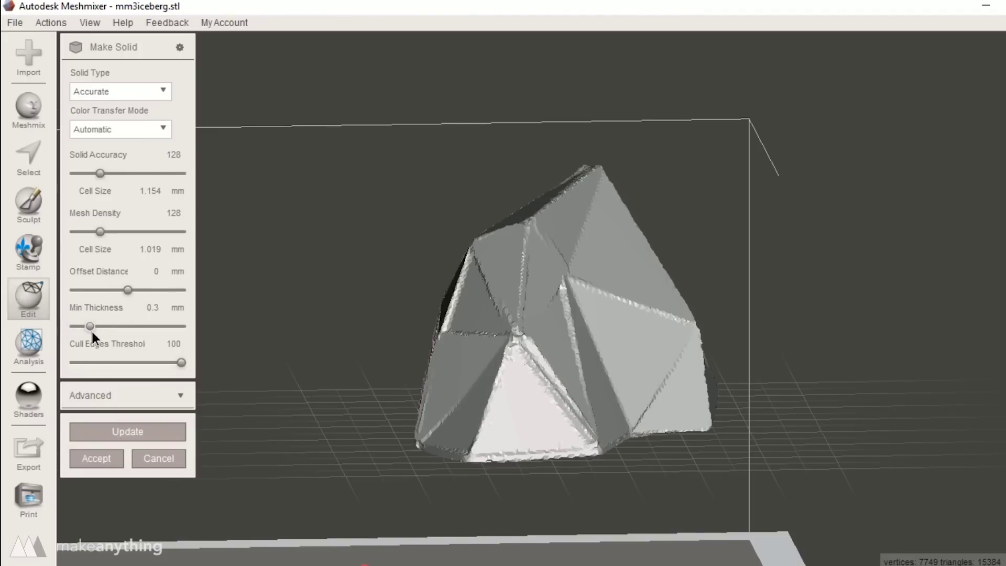
{"action": "left_click_drag", "start_coordinate": [109, 334], "coordinate": [117, 337]}
{"action": "left_click_drag", "start_coordinate": [119, 229], "coordinate": [129, 231]}
{"action": "left_click", "coordinate": [120, 173]}
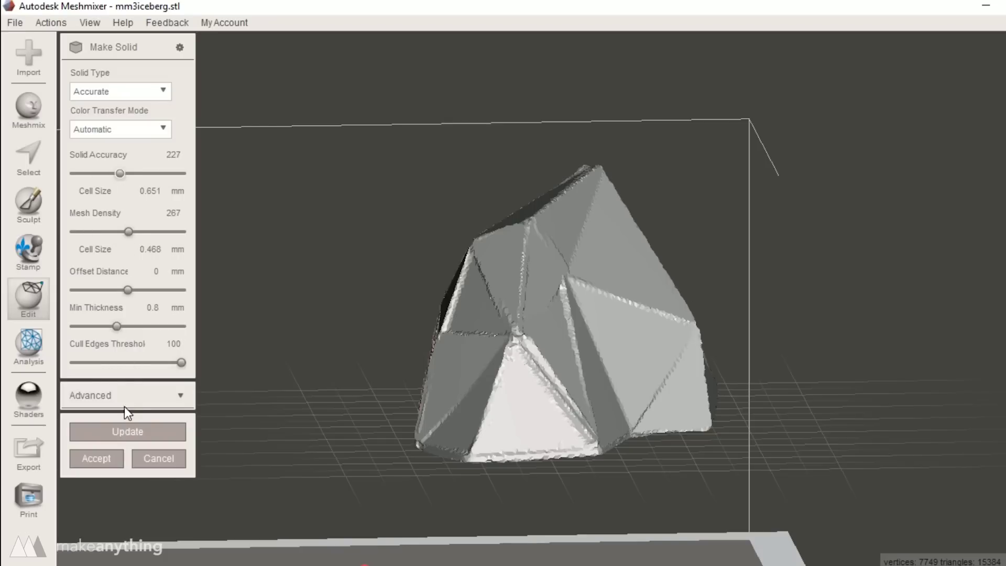
{"action": "left_click", "coordinate": [128, 432]}
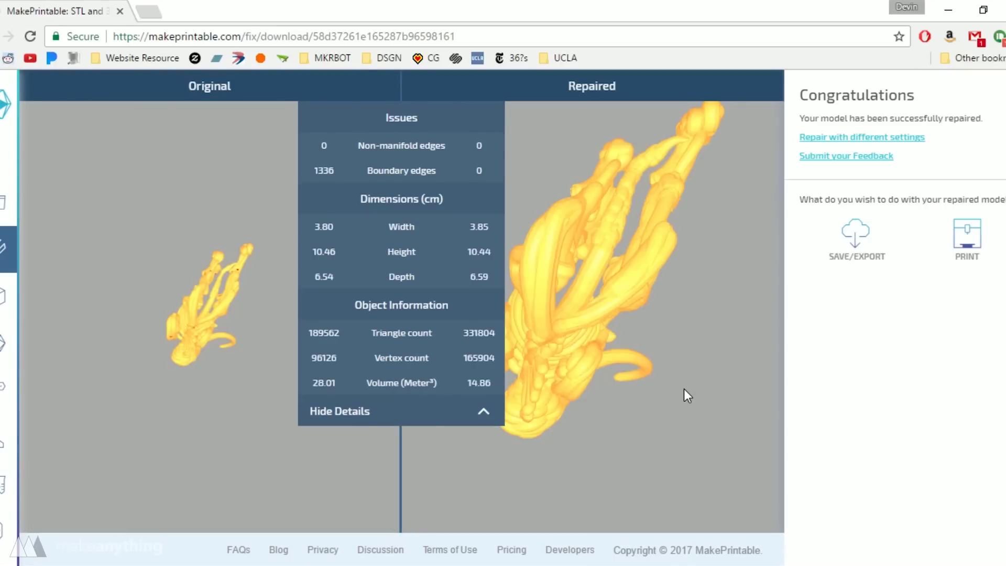
Step: Rotate and zoom the original and repaired mammoth to compare them, then show output choices
{"action": "left_click_drag", "start_coordinate": [213, 358], "coordinate": [290, 109]}
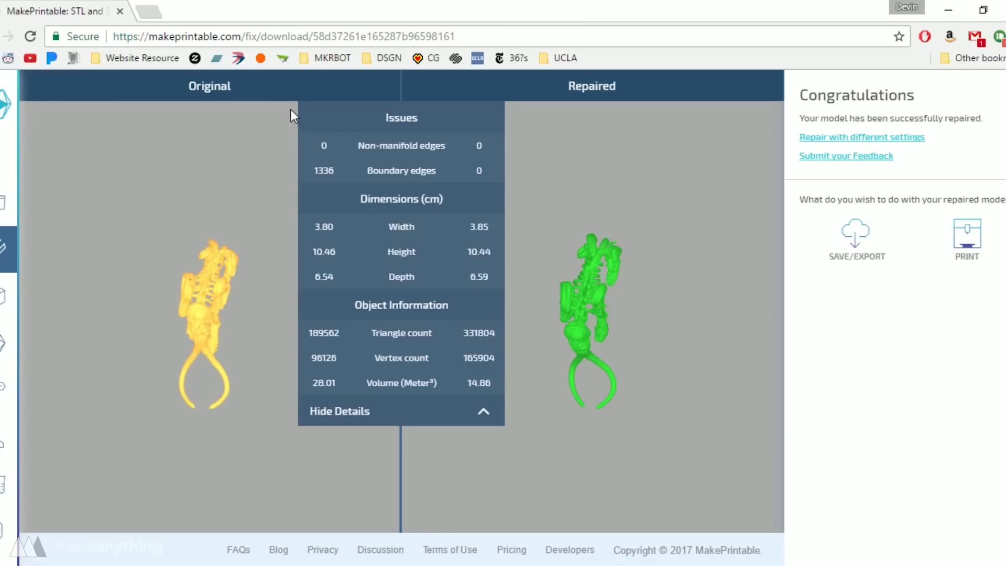
{"action": "scroll", "coordinate": [589, 293], "scroll_direction": "up", "scroll_amount": 5}
{"action": "scroll", "coordinate": [589, 309], "scroll_direction": "up", "scroll_amount": 3}
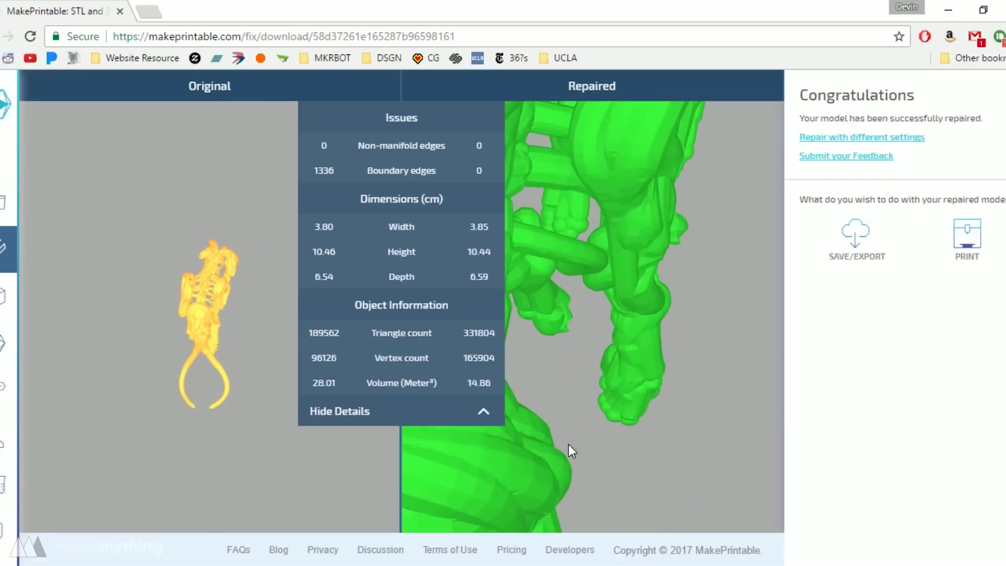
{"action": "scroll", "coordinate": [649, 314], "scroll_direction": "up", "scroll_amount": 3}
{"action": "scroll", "coordinate": [206, 369], "scroll_direction": "up", "scroll_amount": 10}
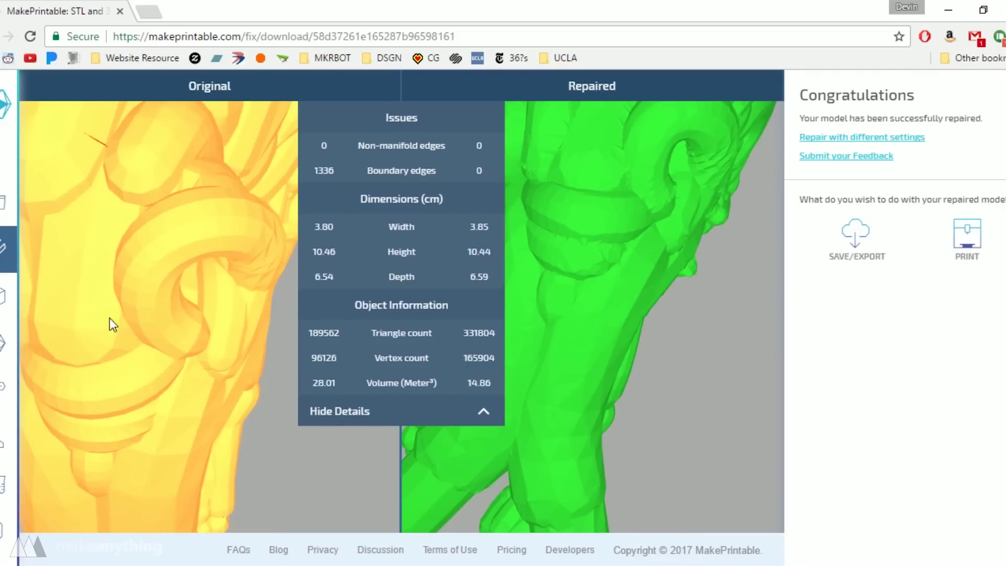
{"action": "left_click_drag", "start_coordinate": [111, 324], "coordinate": [167, 324]}
{"action": "left_click_drag", "start_coordinate": [550, 299], "coordinate": [690, 290]}
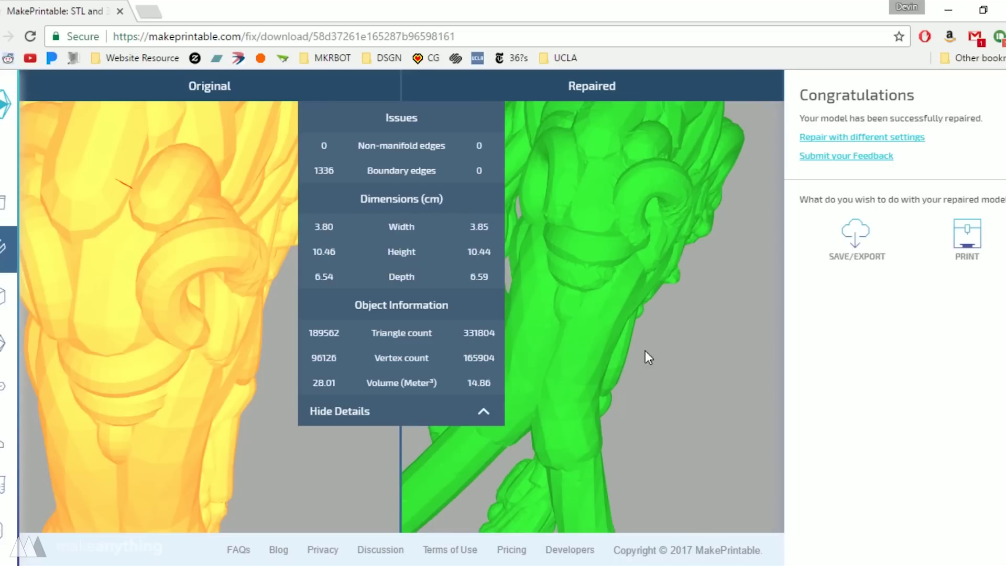
{"action": "scroll", "coordinate": [642, 350], "scroll_direction": "down", "scroll_amount": 6}
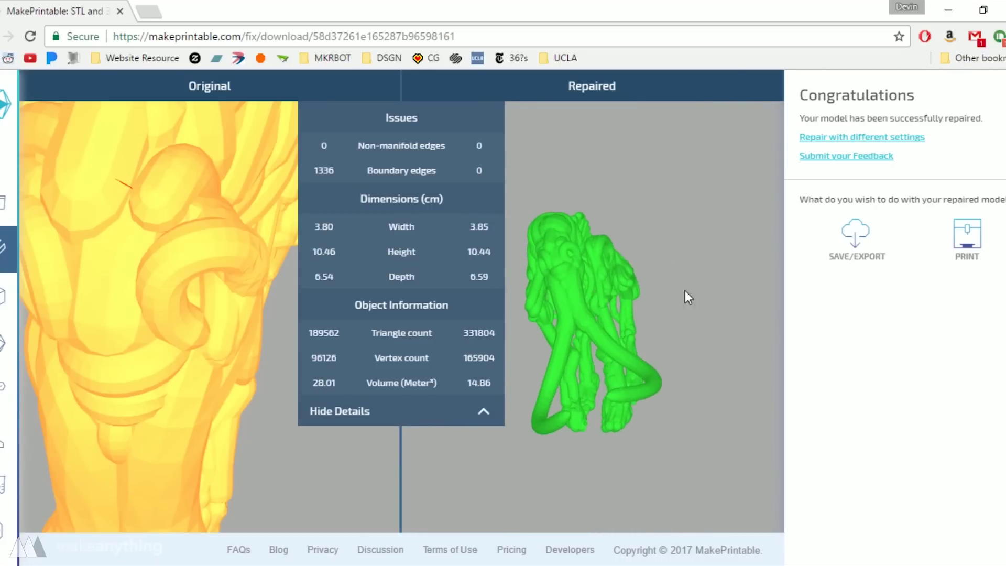
{"action": "left_click_drag", "start_coordinate": [688, 297], "coordinate": [659, 352]}
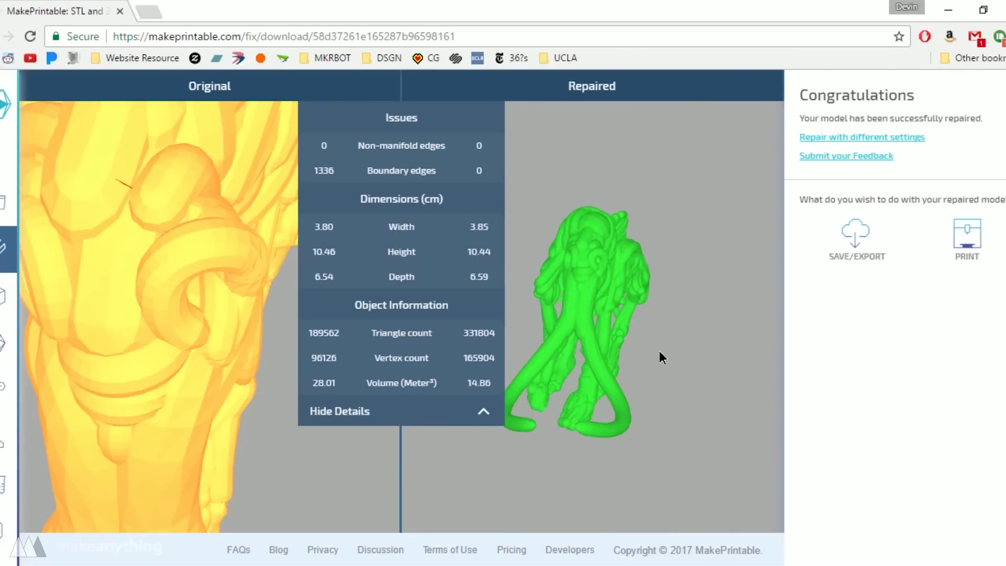
{"action": "left_click", "coordinate": [850, 254]}
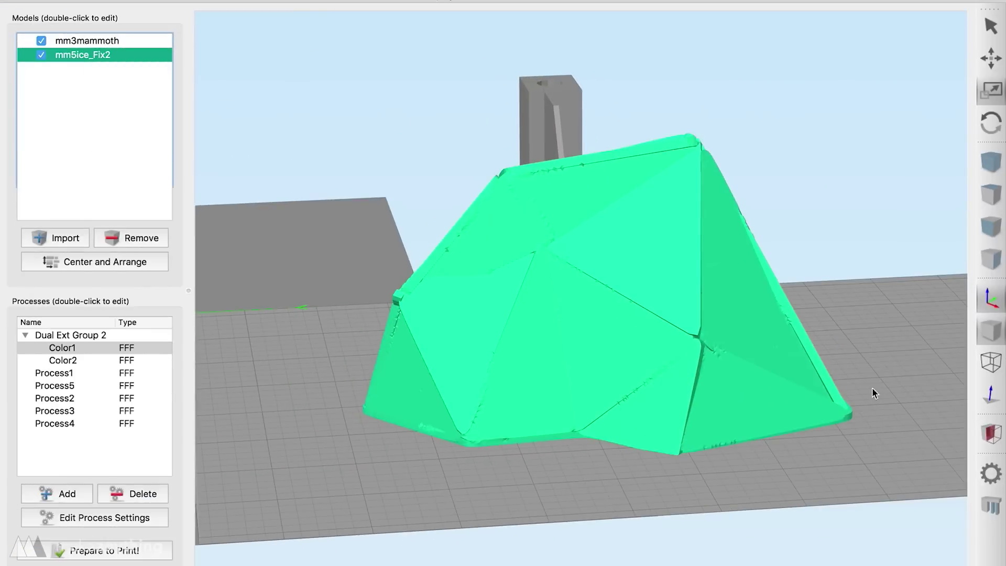
Step: Section the mold along X at 127.27 mm after checking both models' placement settings
{"action": "left_click", "coordinate": [990, 435]}
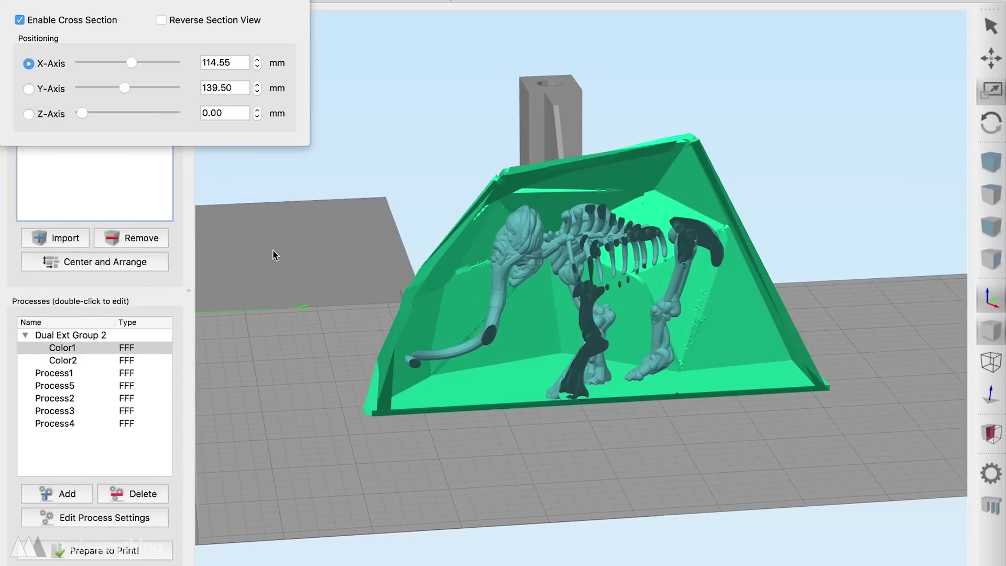
{"action": "scroll", "coordinate": [524, 241], "scroll_direction": "up", "scroll_amount": 5}
{"action": "double_click", "coordinate": [738, 231]}
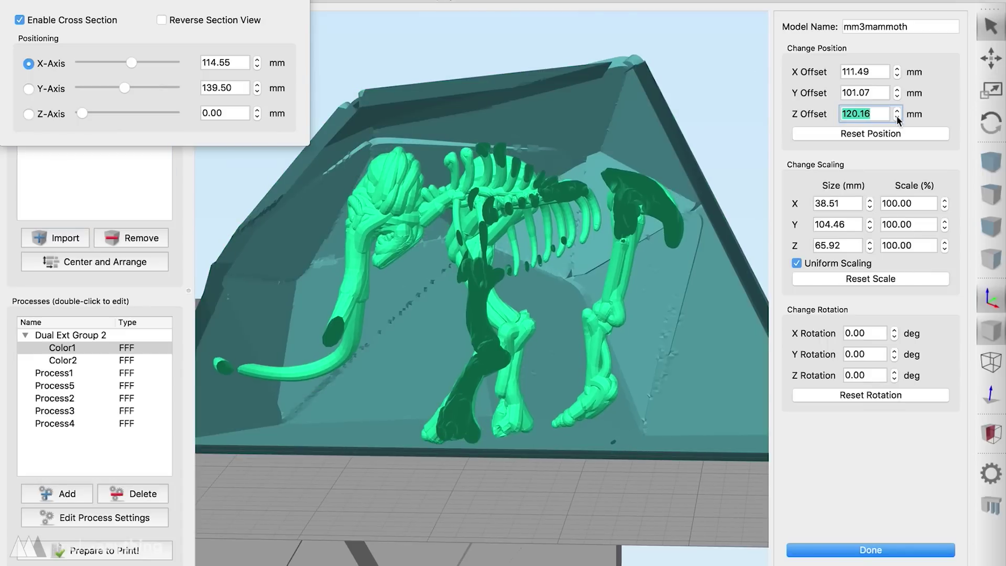
{"action": "scroll", "coordinate": [537, 435], "scroll_direction": "down", "scroll_amount": 2}
{"action": "left_click_drag", "start_coordinate": [536, 435], "coordinate": [229, 195]}
{"action": "left_click", "coordinate": [410, 366]}
{"action": "left_click_drag", "start_coordinate": [132, 62], "coordinate": [110, 63]}
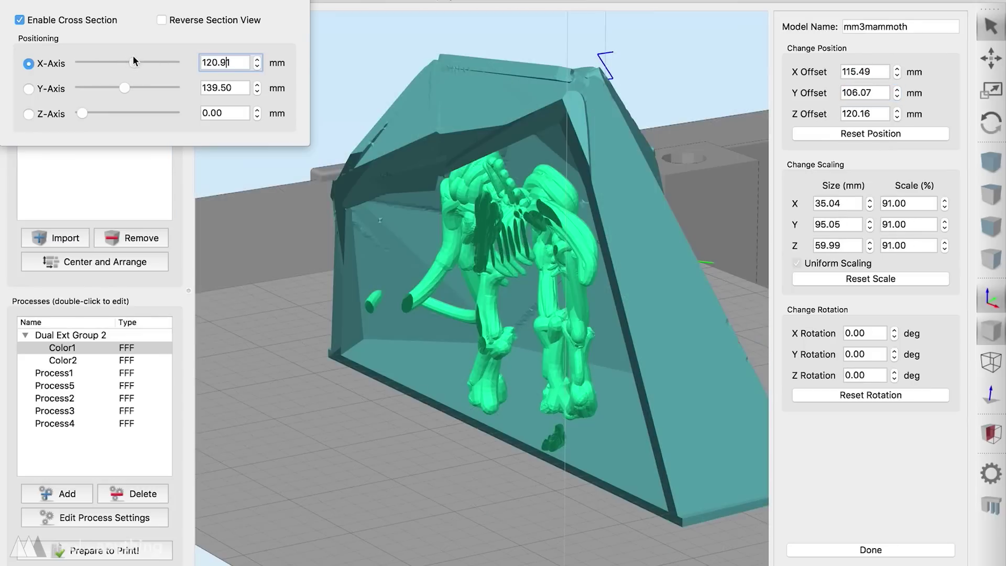
{"action": "mouse_move", "coordinate": [133, 56]}
{"action": "left_mouse_down"}
{"action": "mouse_move", "coordinate": [122, 56]}
{"action": "mouse_move", "coordinate": [137, 56]}
{"action": "left_mouse_up"}
{"action": "left_click", "coordinate": [433, 313]}
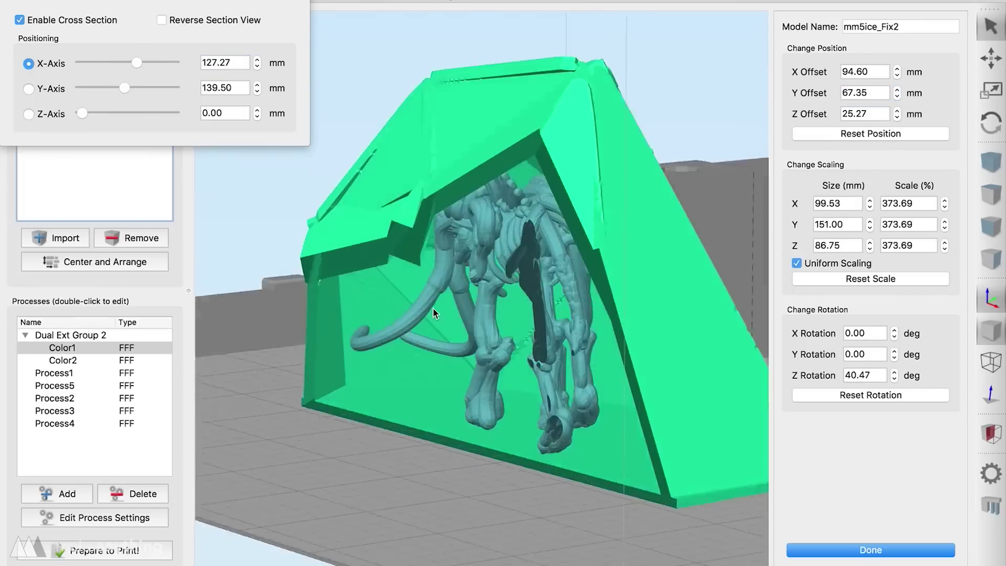
{"action": "left_click_drag", "start_coordinate": [432, 308], "coordinate": [603, 291]}
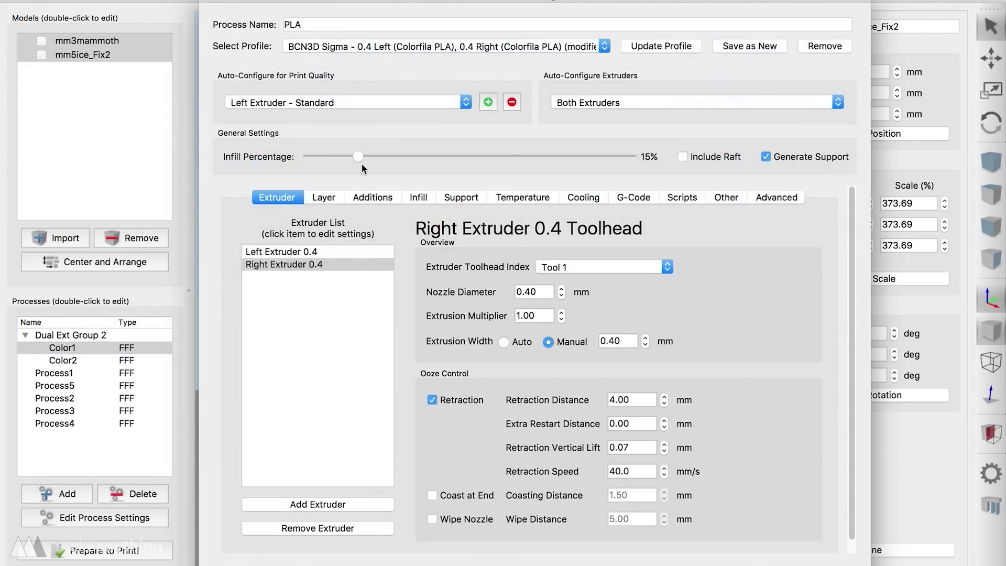
Step: In the PLA process, set Dense Support Layers to 3 and edit shells and support infill
{"action": "left_click", "coordinate": [325, 198]}
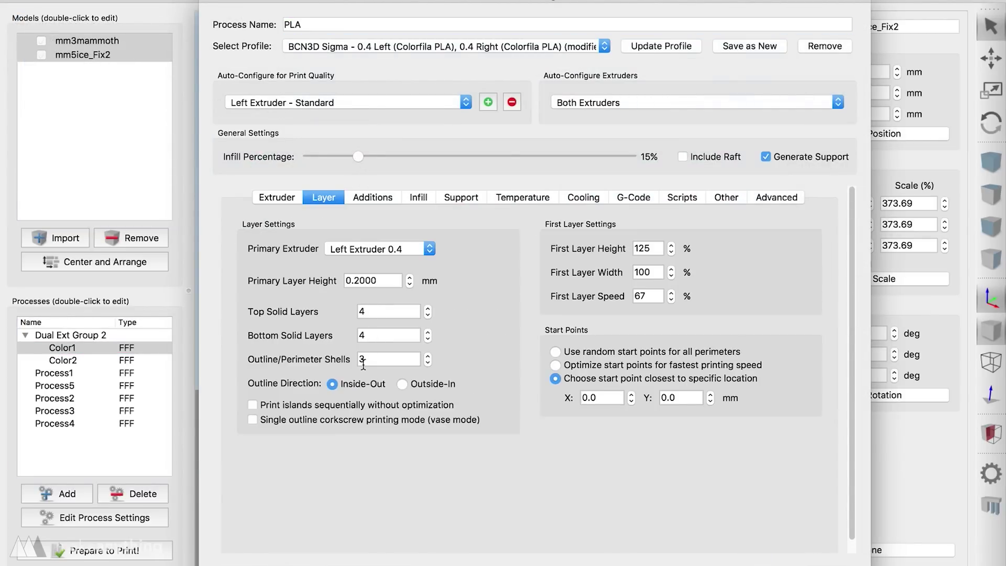
{"action": "left_click", "coordinate": [366, 361]}
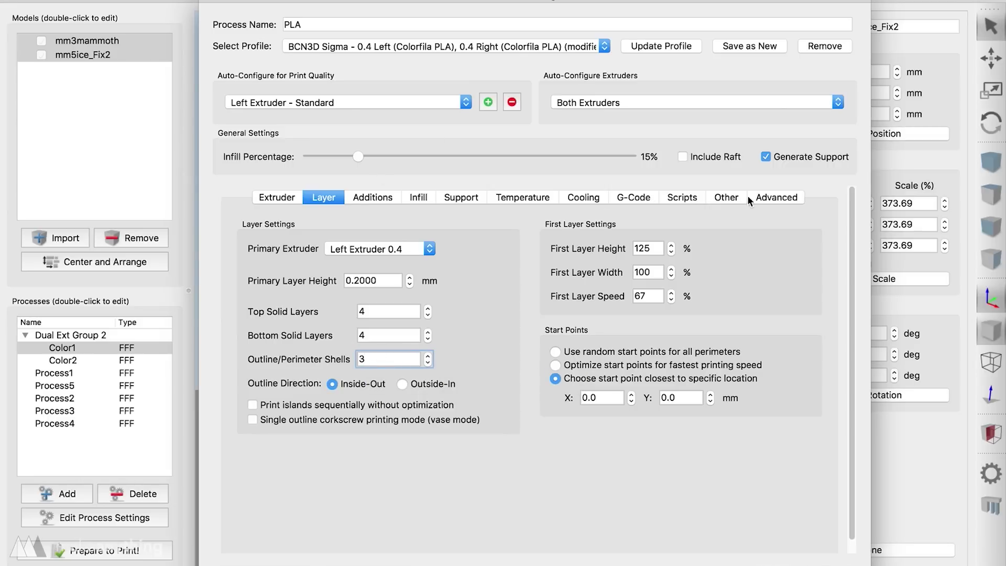
{"action": "left_click", "coordinate": [461, 197]}
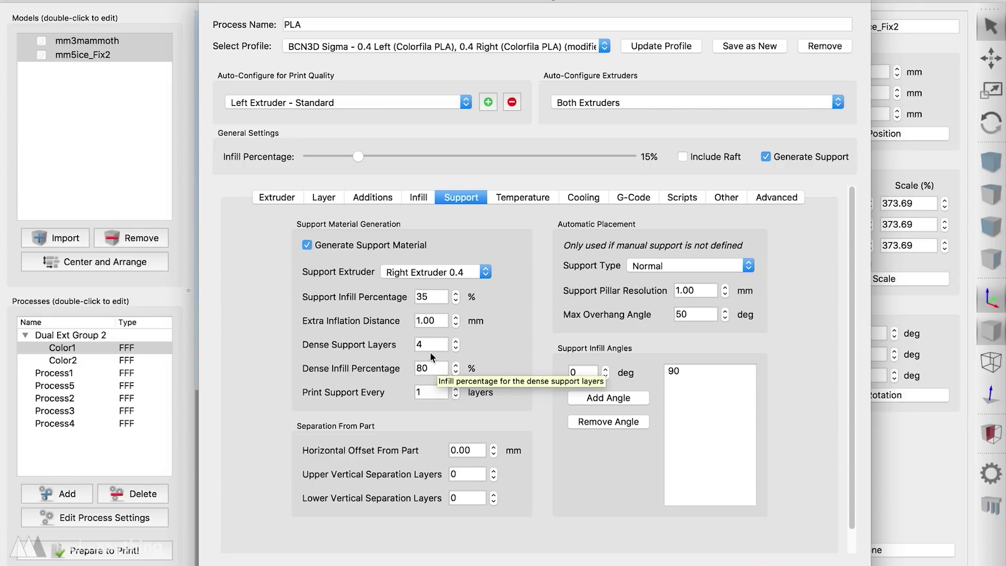
{"action": "left_click", "coordinate": [456, 348]}
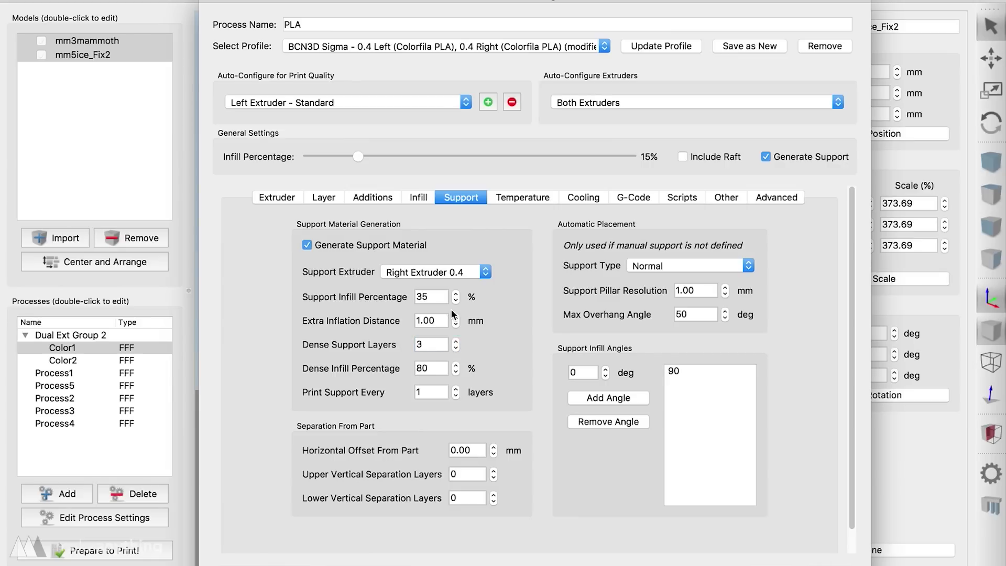
{"action": "left_click", "coordinate": [433, 300]}
{"action": "key", "text": "Return"}
Step: Give the PVA process one perimeter shell and edit its bottom solid layers
{"action": "double_click", "coordinate": [63, 360]}
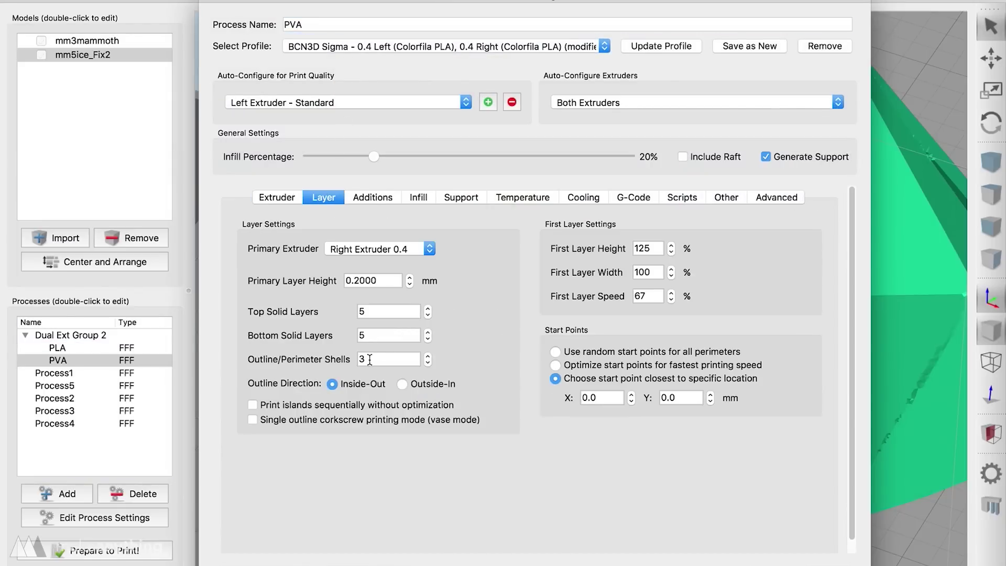
{"action": "left_click", "coordinate": [369, 359]}
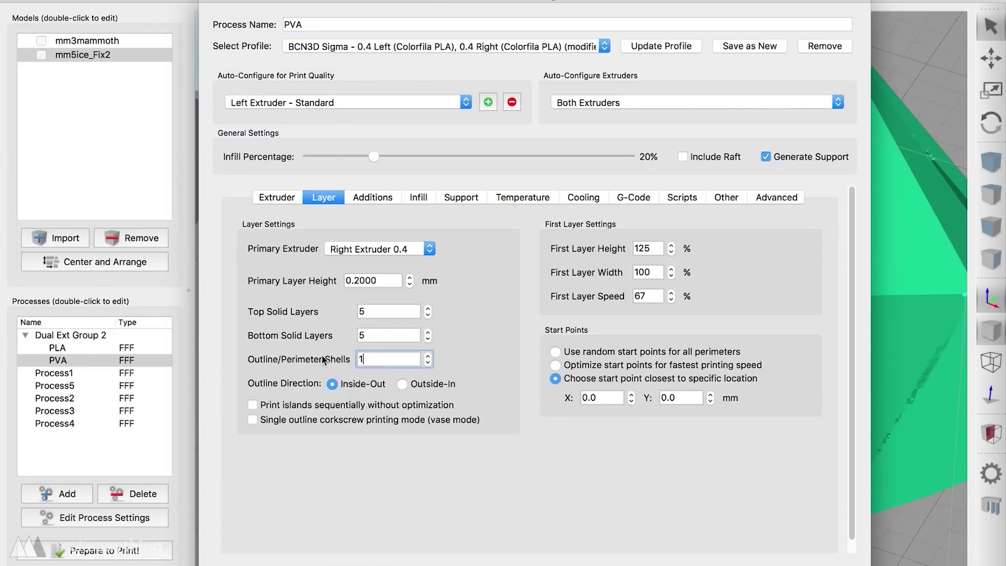
{"action": "left_click", "coordinate": [378, 333]}
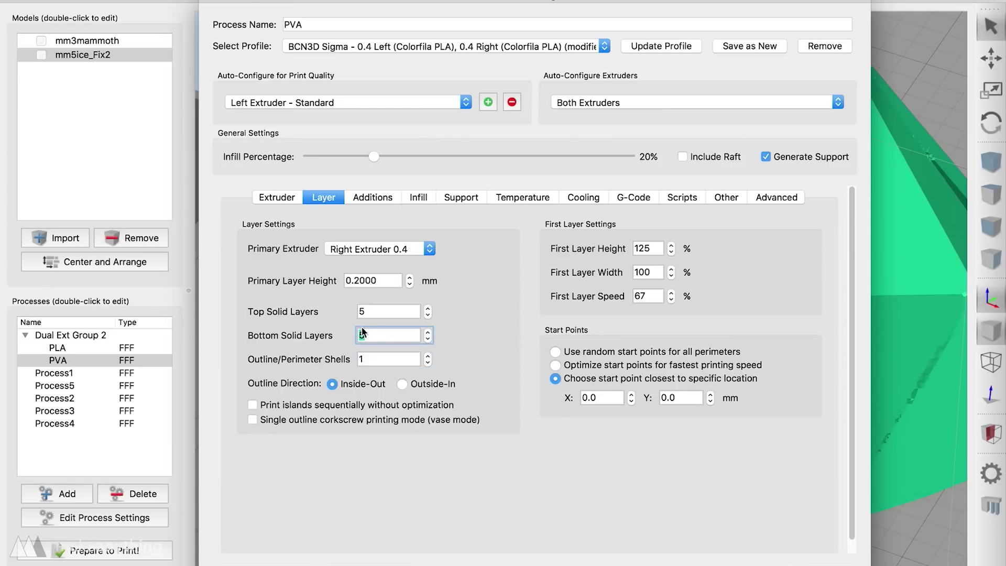
Step: Slice PLA and PVA together, then limit the preview to lower layers exposing the interior
{"action": "key", "text": "Return"}
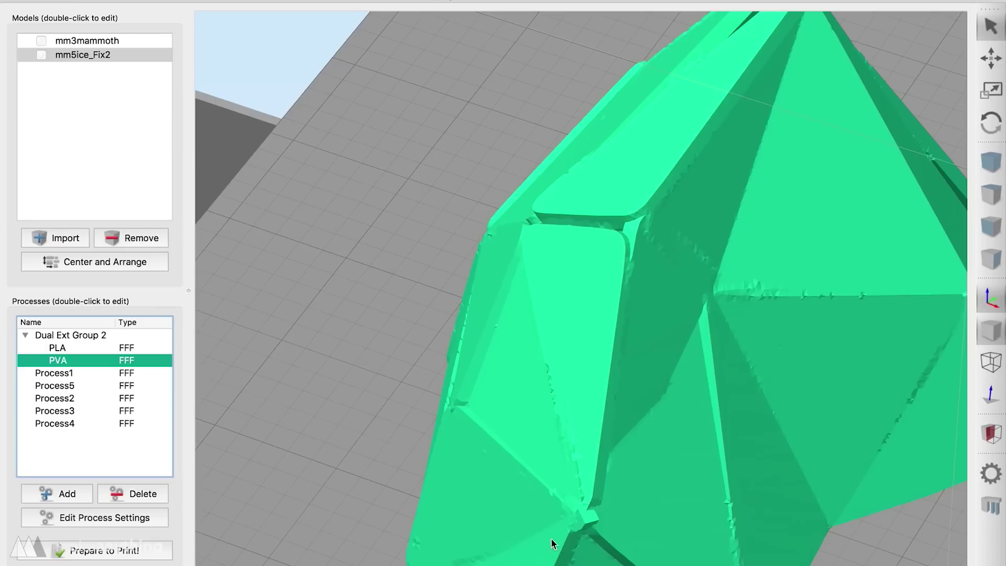
{"action": "left_click", "coordinate": [79, 336]}
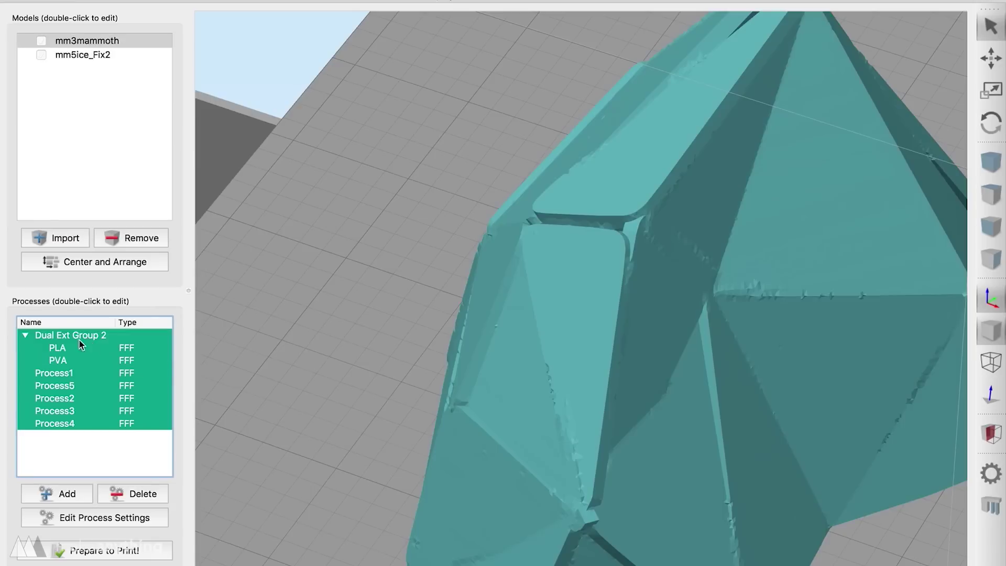
{"action": "left_click", "coordinate": [61, 362]}
{"action": "left_click", "coordinate": [100, 551]}
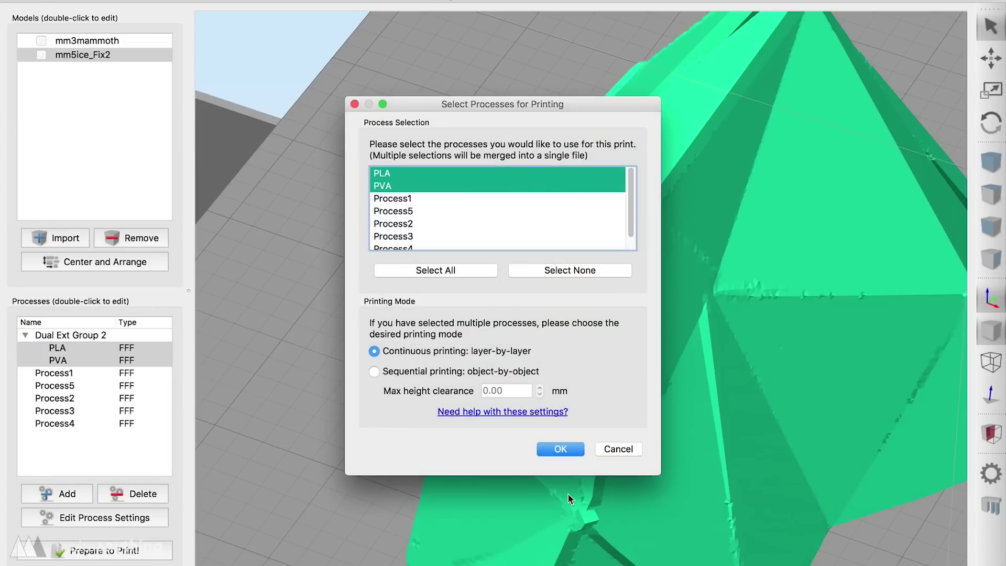
{"action": "left_click", "coordinate": [559, 451]}
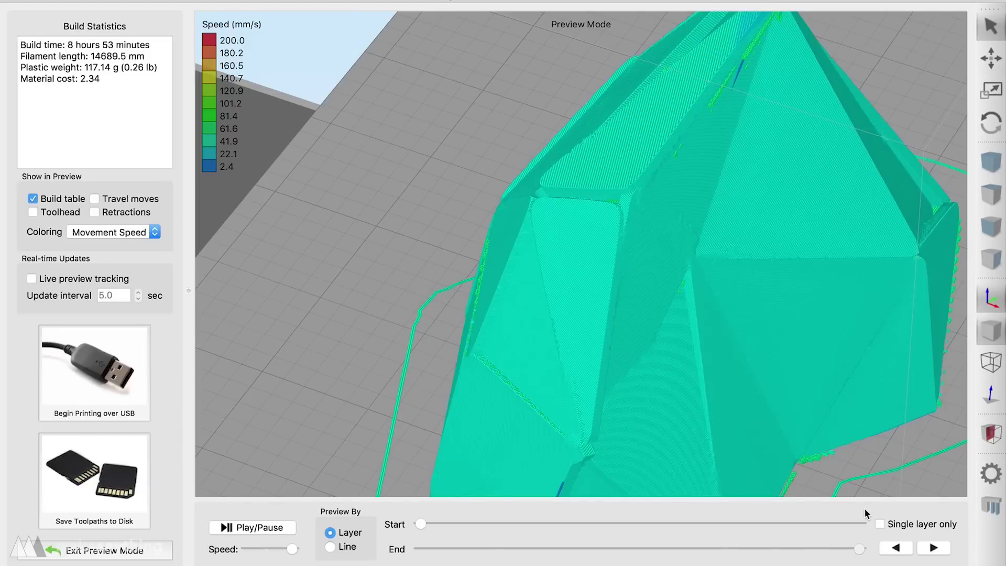
{"action": "left_click_drag", "start_coordinate": [858, 548], "coordinate": [760, 523]}
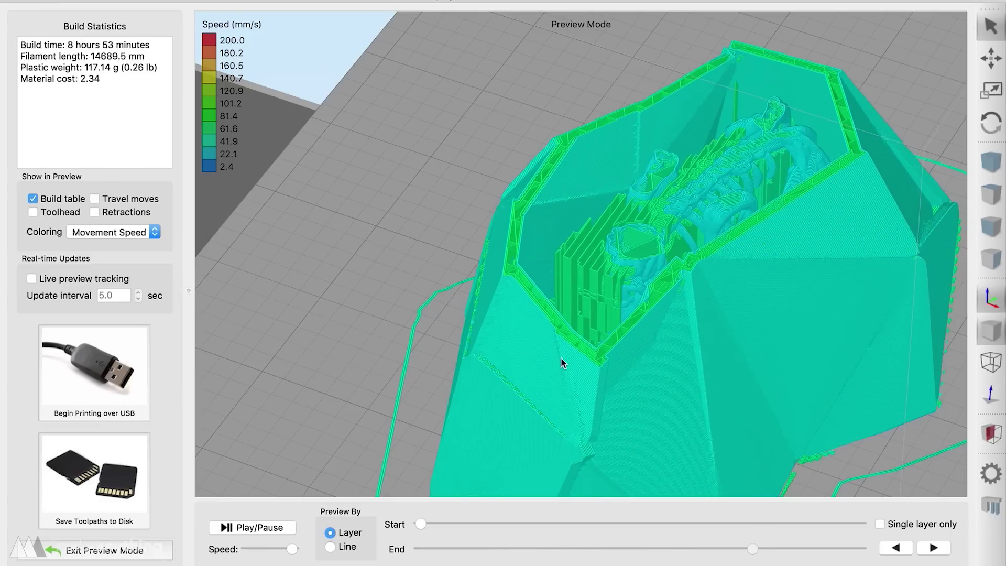